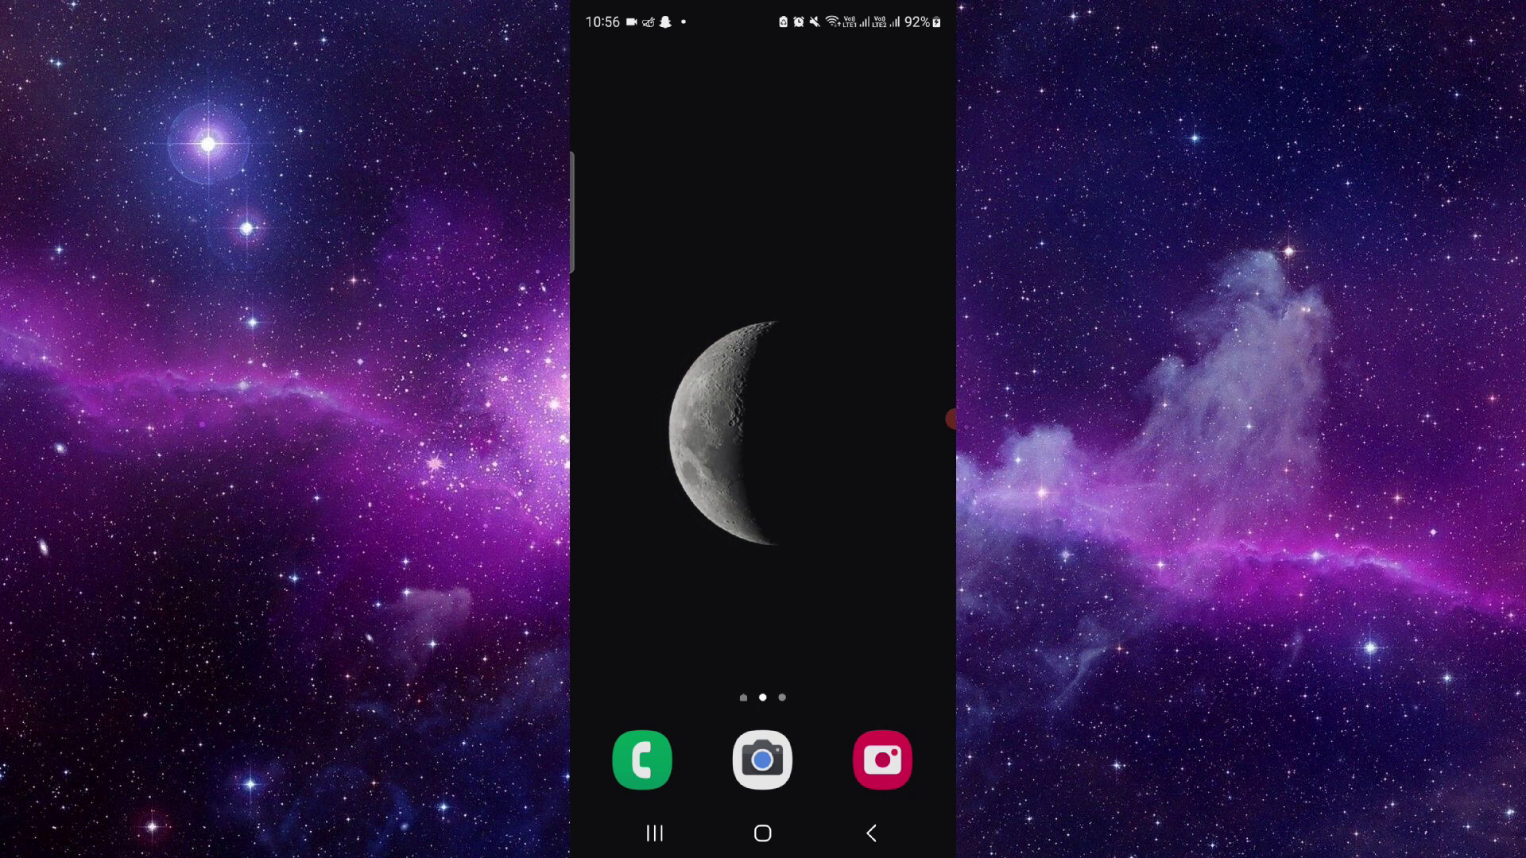
Search Google for 'scotiabank' from the home screen's search widget history.
{"action": "left_click_drag", "start_coordinate": [883, 418], "coordinate": [644, 417]}
{"action": "left_click", "coordinate": [715, 361]}
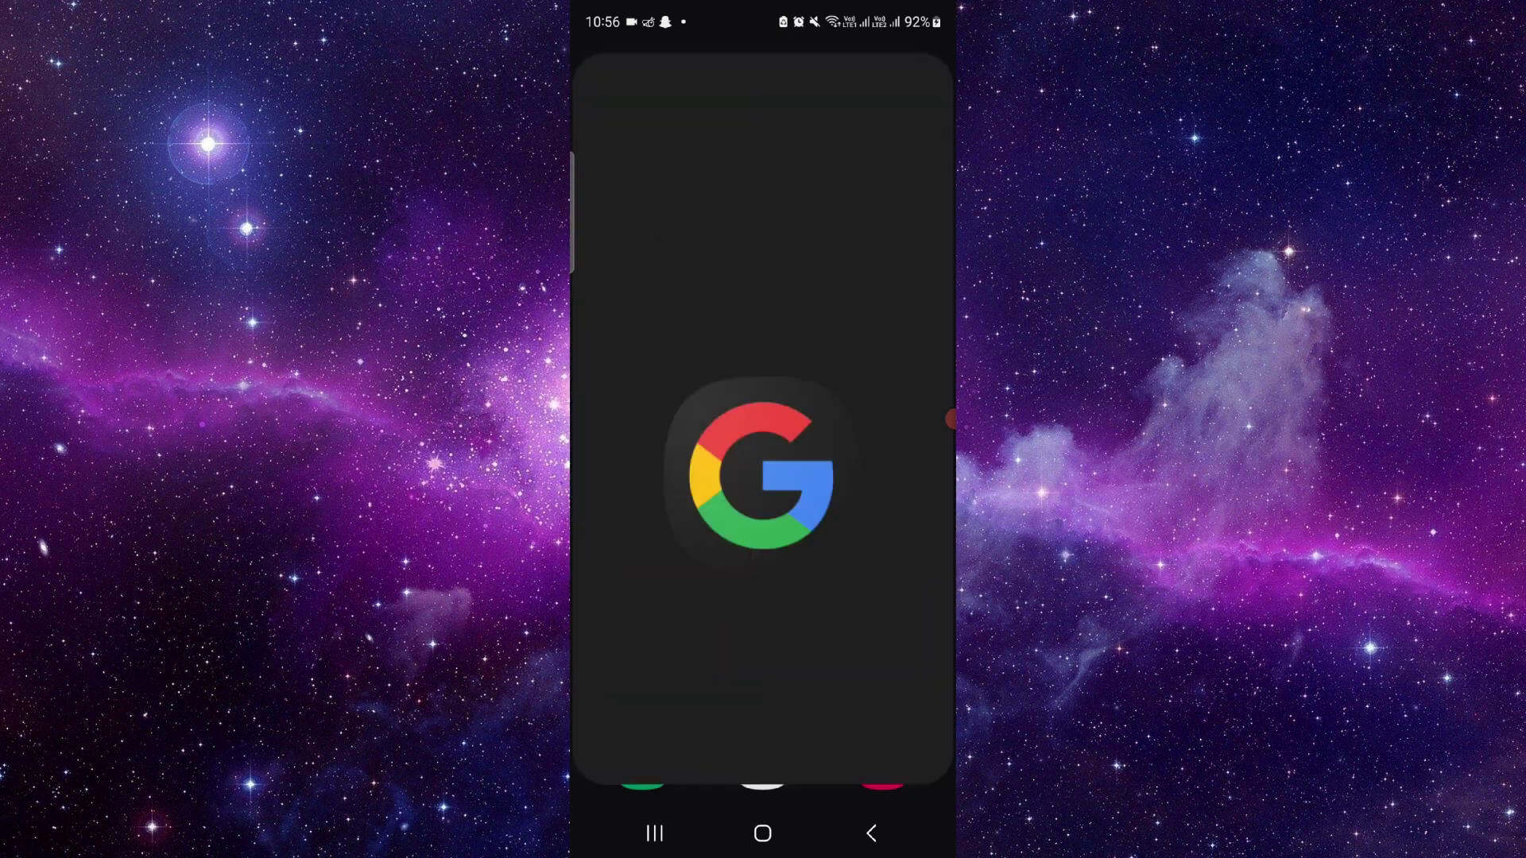
{"action": "left_click", "coordinate": [690, 121]}
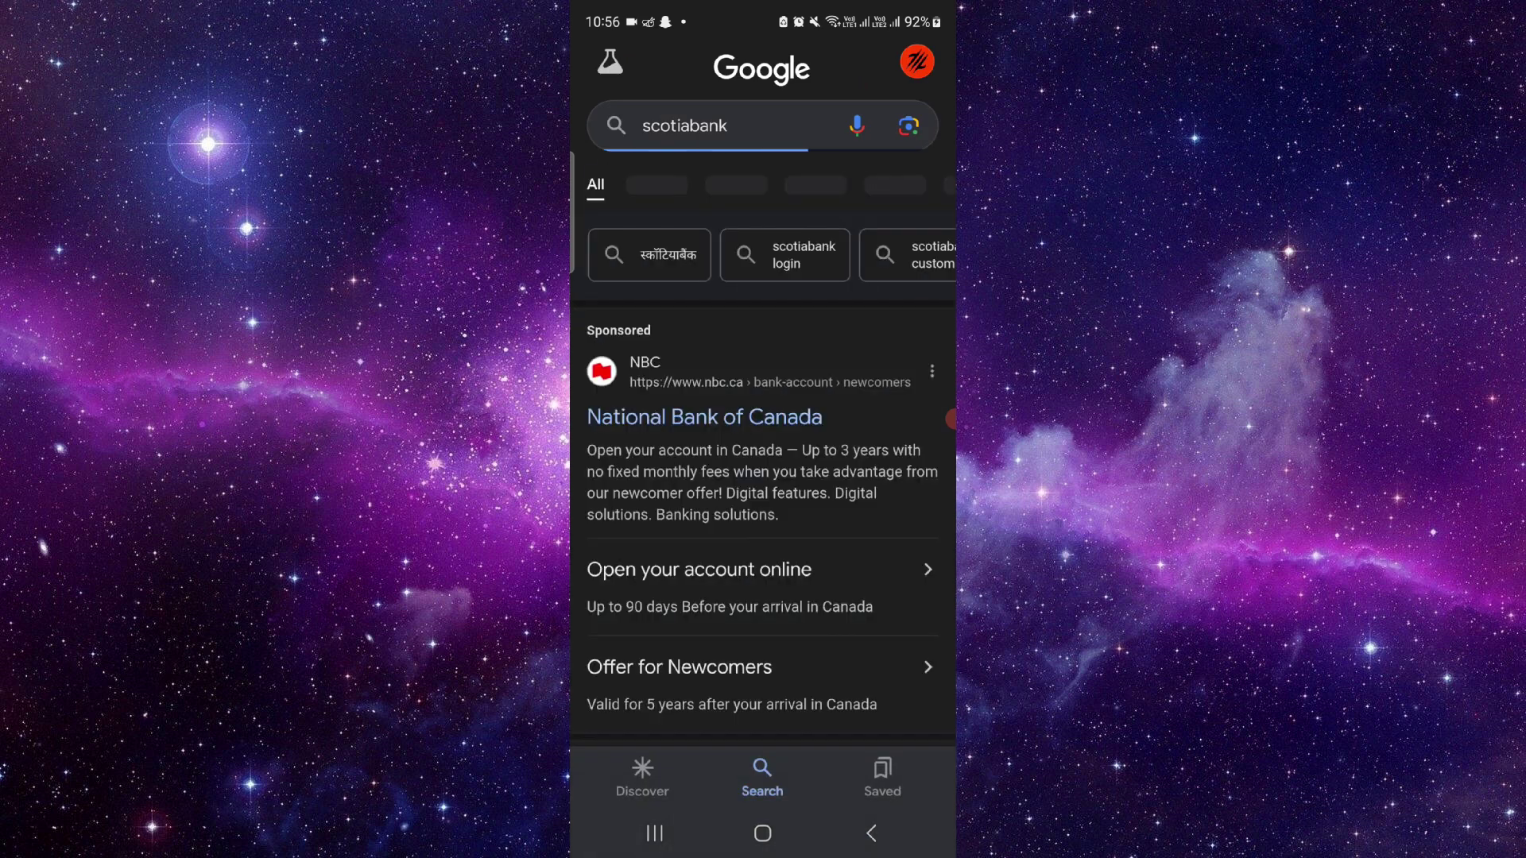
{"action": "scroll", "coordinate": [763, 477], "scroll_direction": "down", "scroll_amount": 5}
Open the Scotiabank Global Site result and go to Open a Bank Account via the site menu.
{"action": "left_click", "coordinate": [733, 386]}
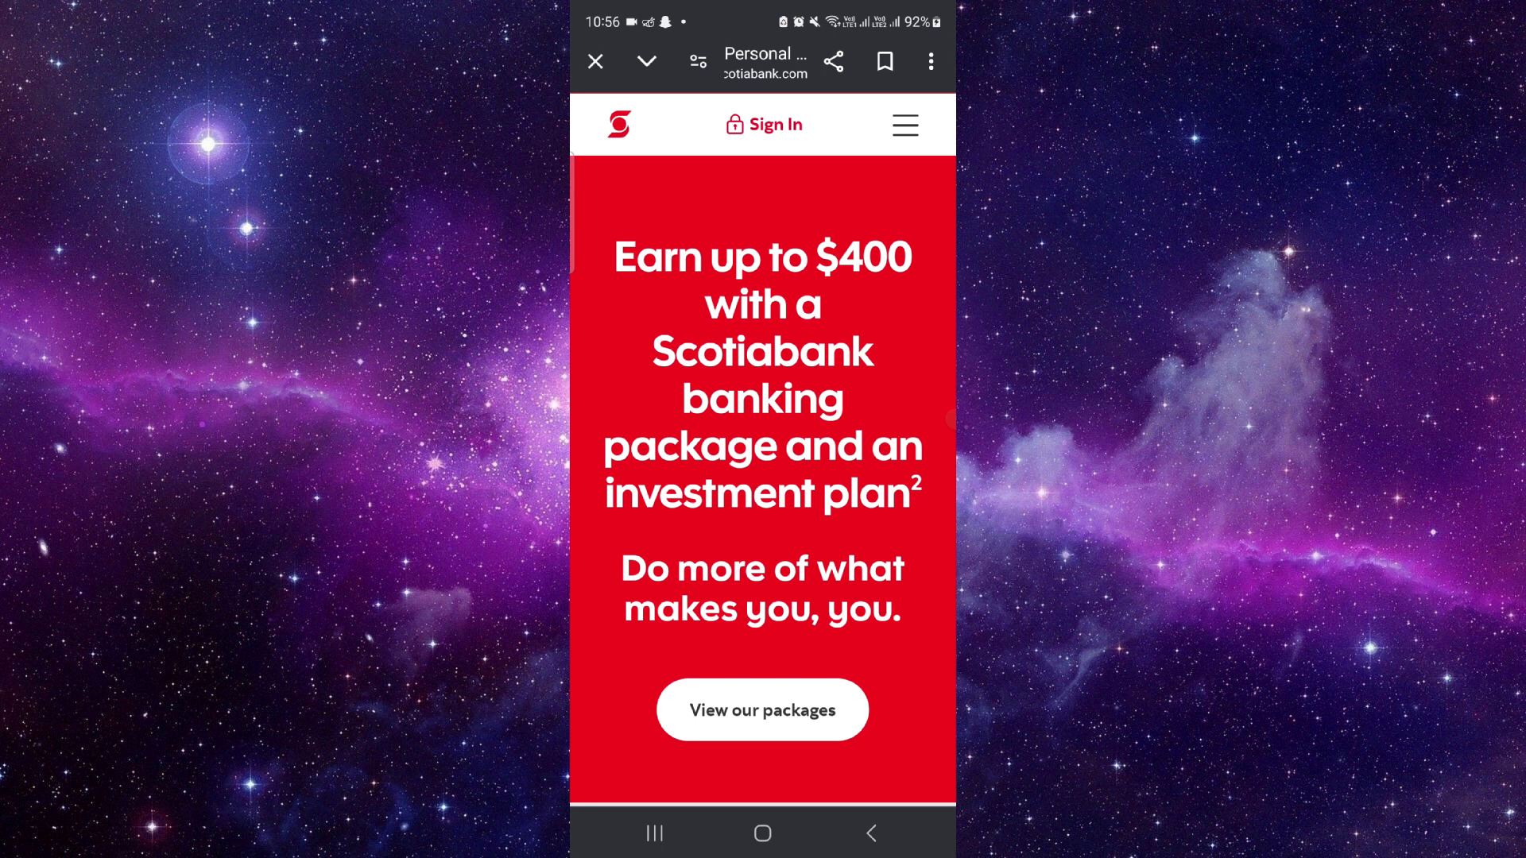
{"action": "left_click", "coordinate": [905, 125]}
{"action": "left_click", "coordinate": [699, 632]}
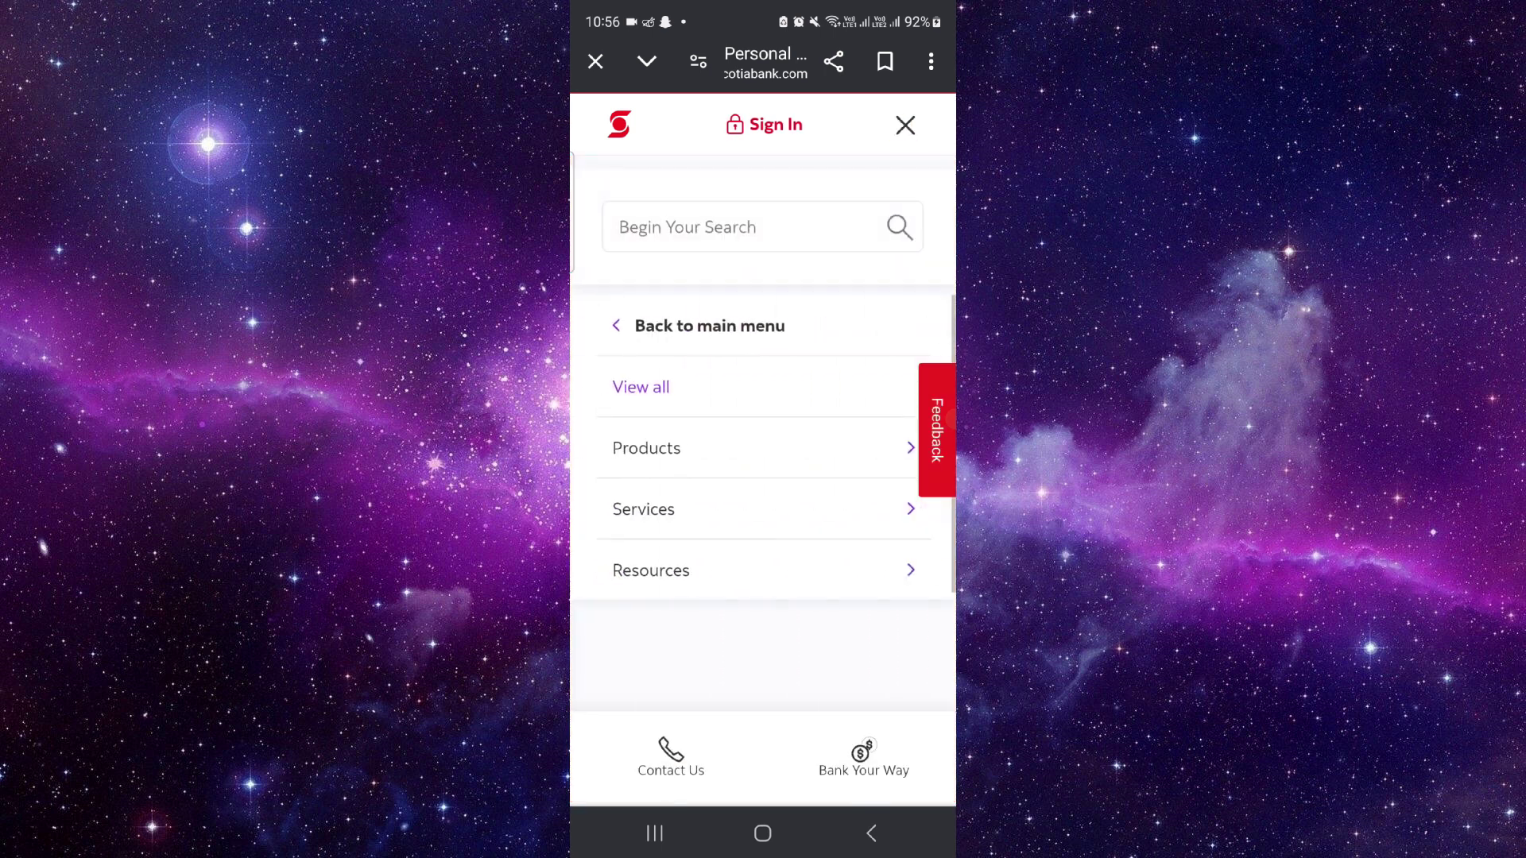
{"action": "left_click", "coordinate": [641, 387]}
{"action": "scroll", "coordinate": [764, 477], "scroll_direction": "down", "scroll_amount": 5}
{"action": "scroll", "coordinate": [764, 477], "scroll_direction": "down", "scroll_amount": 5}
{"action": "scroll", "coordinate": [763, 478], "scroll_direction": "down", "scroll_amount": 5}
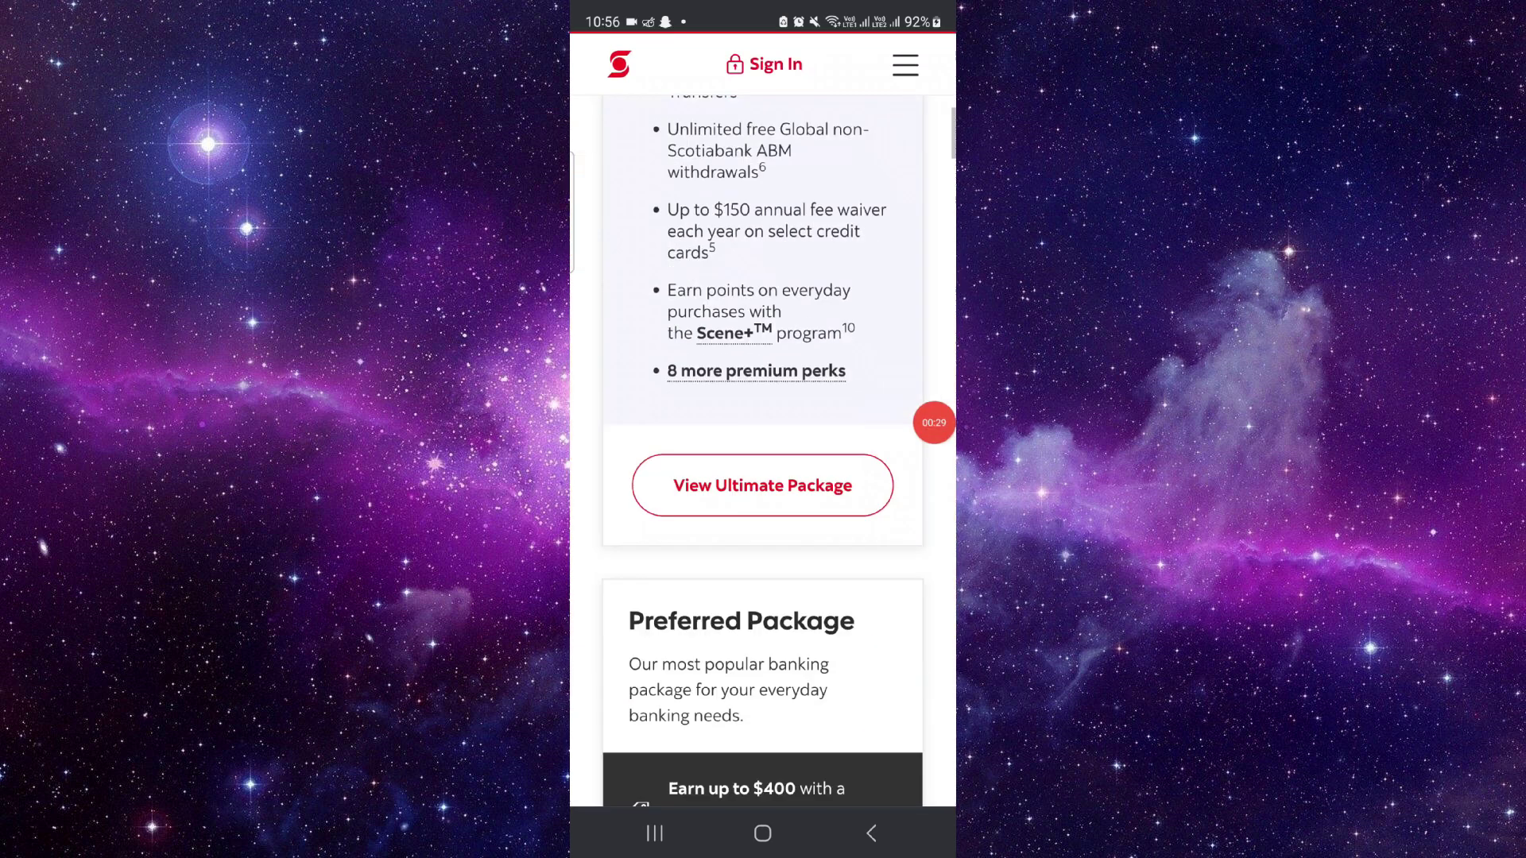
{"action": "scroll", "coordinate": [763, 477], "scroll_direction": "up", "scroll_amount": 5}
{"action": "scroll", "coordinate": [763, 478], "scroll_direction": "up", "scroll_amount": 5}
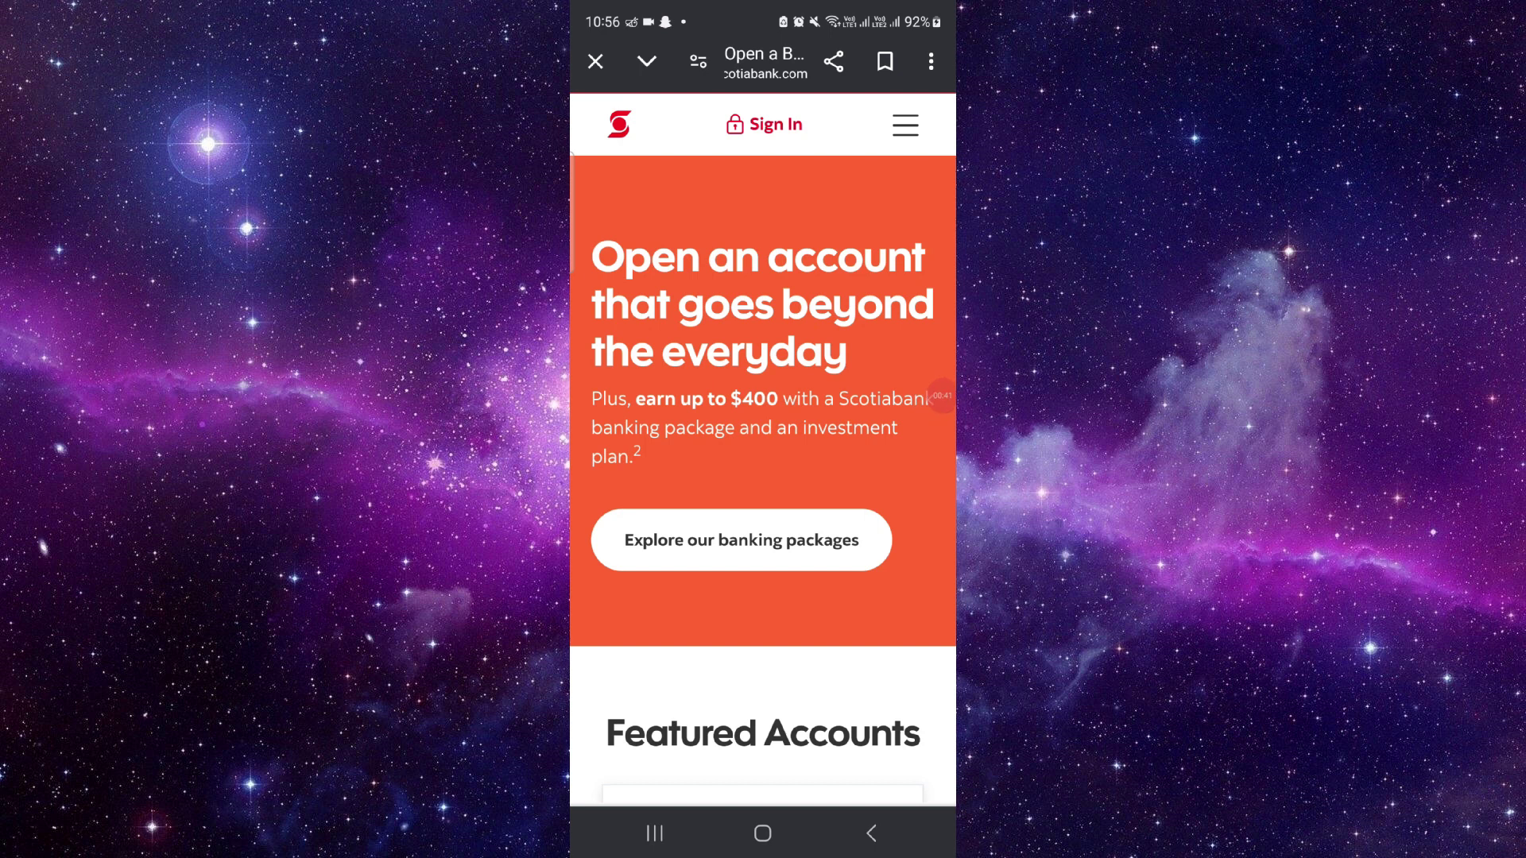
Dismiss the Scotiabank browser from Recents and swipe to the empty moon-wallpaper home page.
{"action": "left_click", "coordinate": [655, 833]}
{"action": "left_click", "coordinate": [654, 833]}
{"action": "left_click_drag", "start_coordinate": [764, 382], "coordinate": [763, 96]}
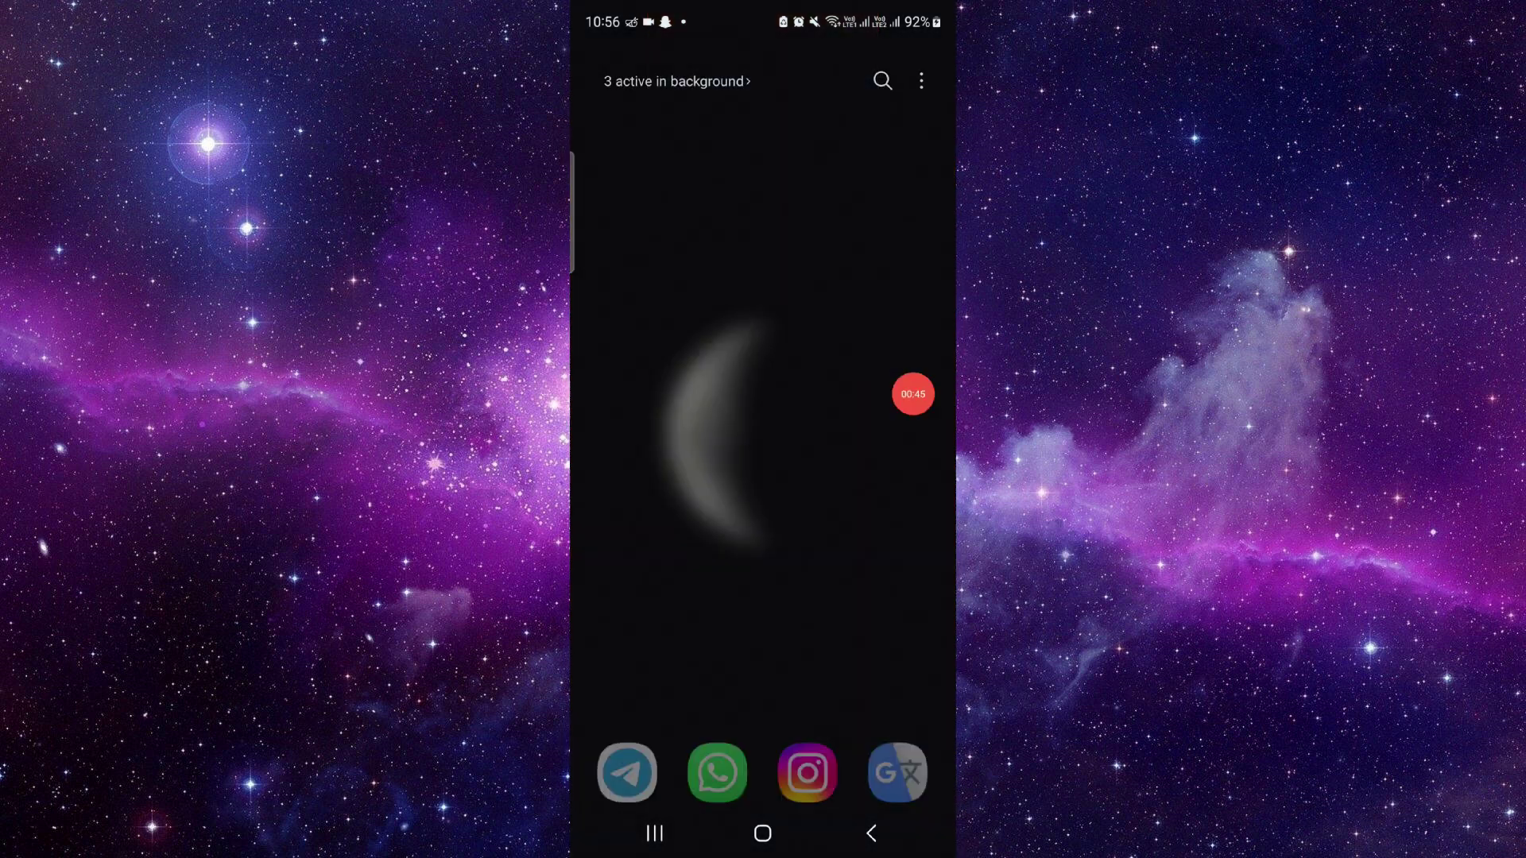
{"action": "left_click_drag", "start_coordinate": [882, 418], "coordinate": [644, 418]}
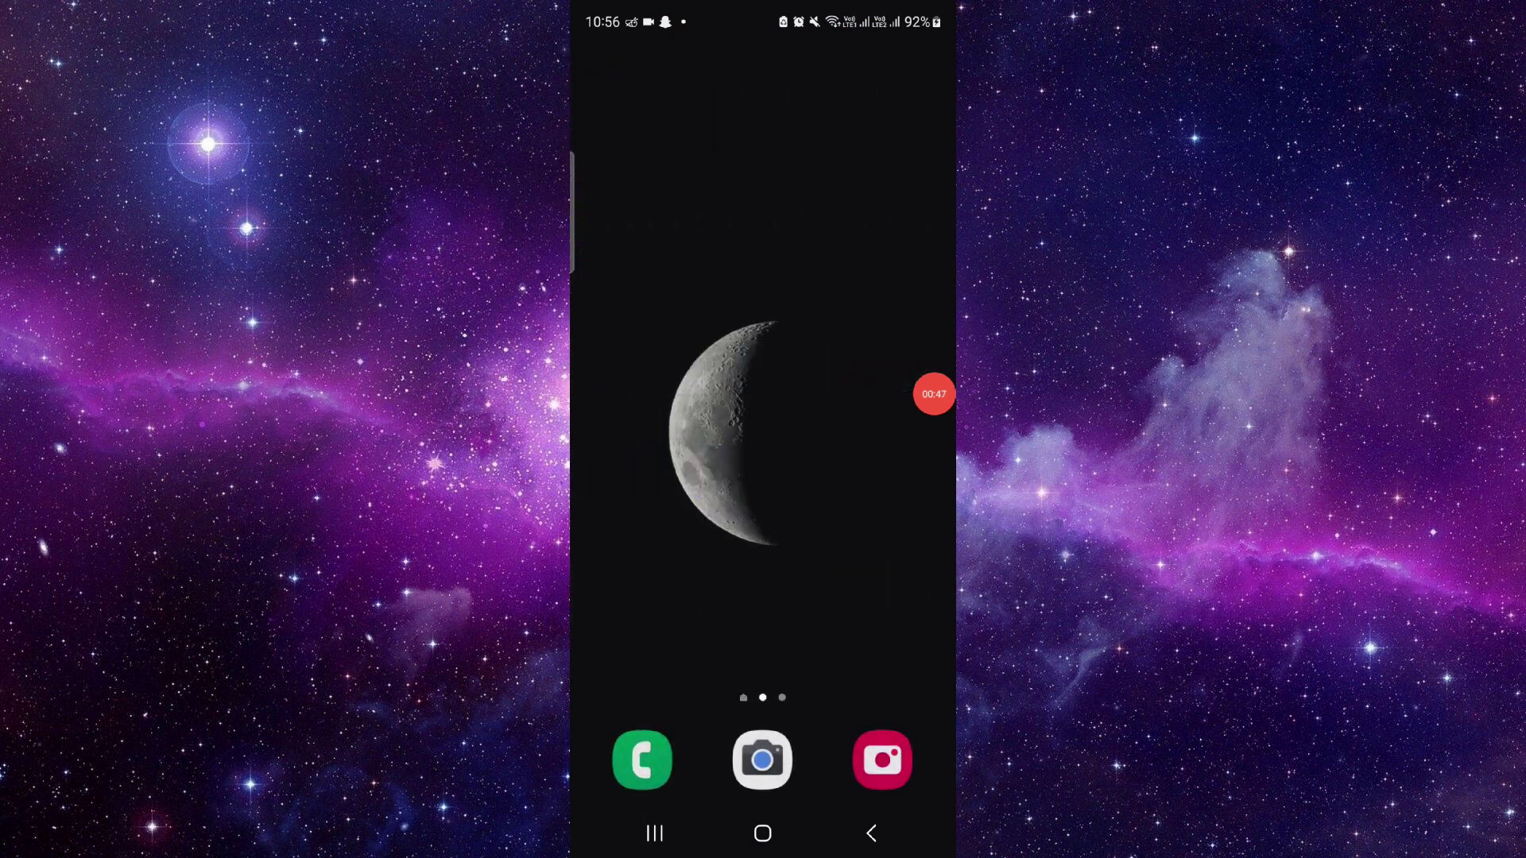